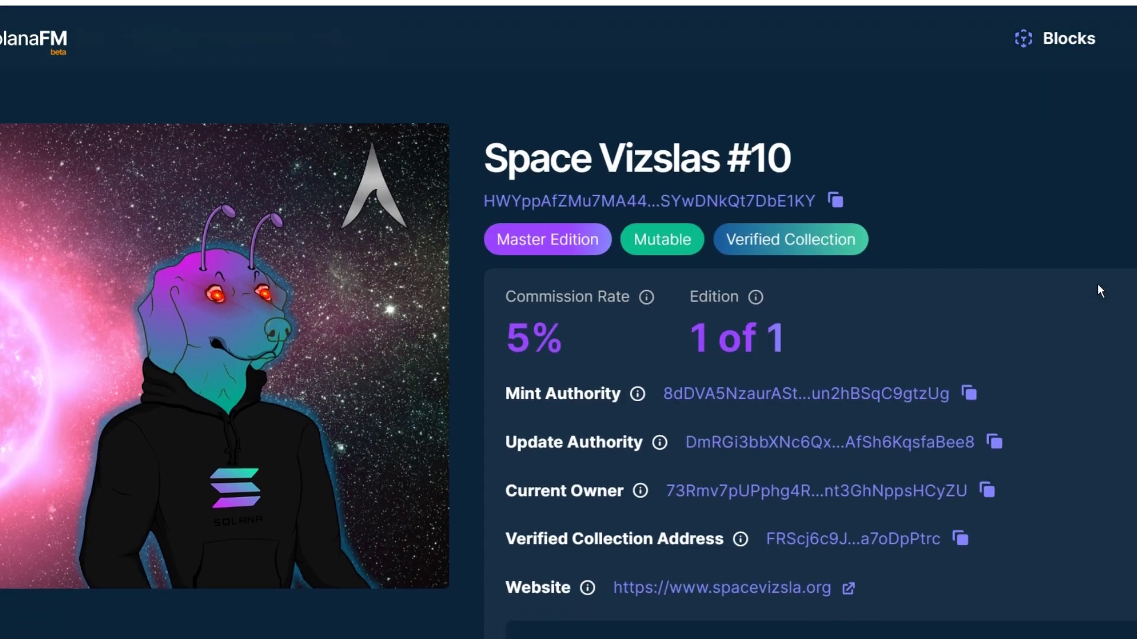
Scroll the Space Vizslas #10 SolanaFM page down to its Rank: Senior-Cadet attribute.
scroll(1098, 285, "down", 4)
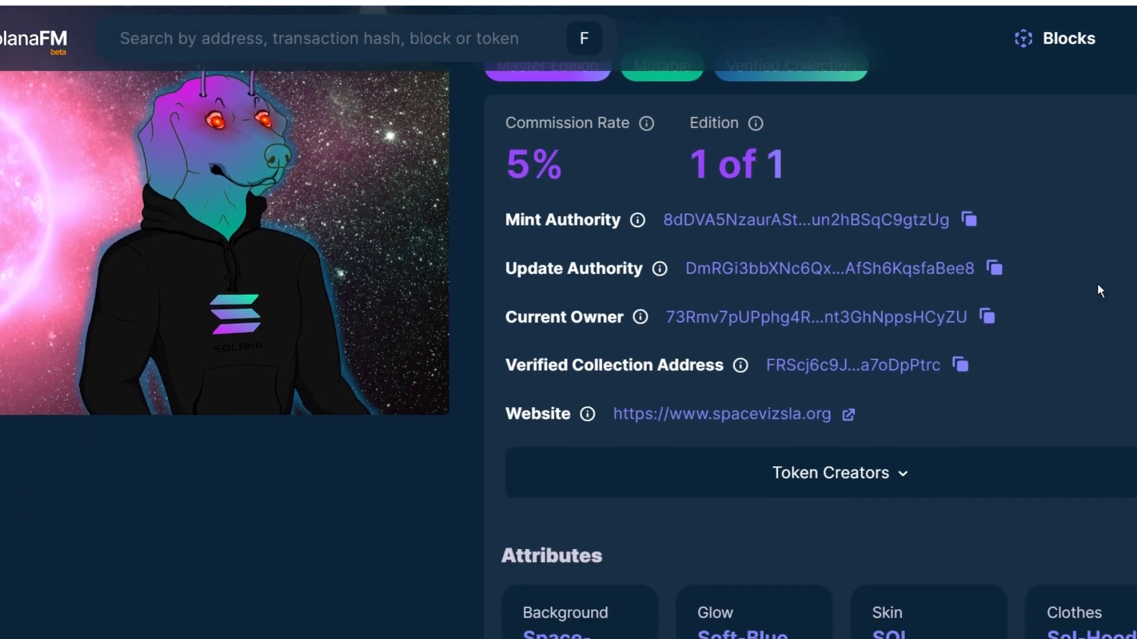
scroll(1096, 290, "down", 3)
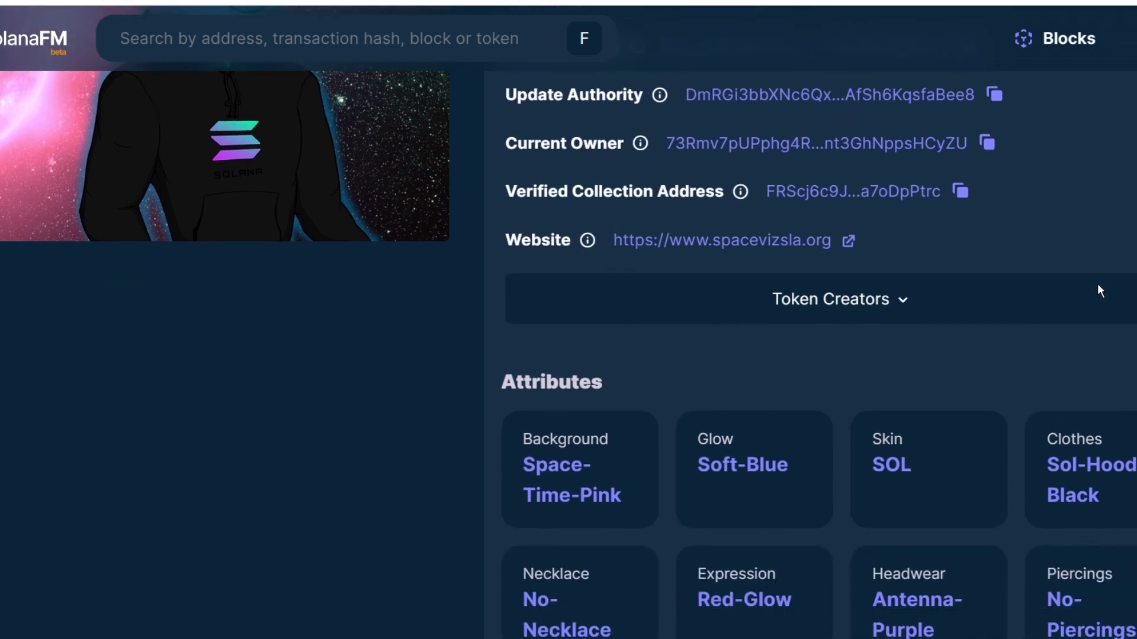
scroll(1098, 292, "down", 2)
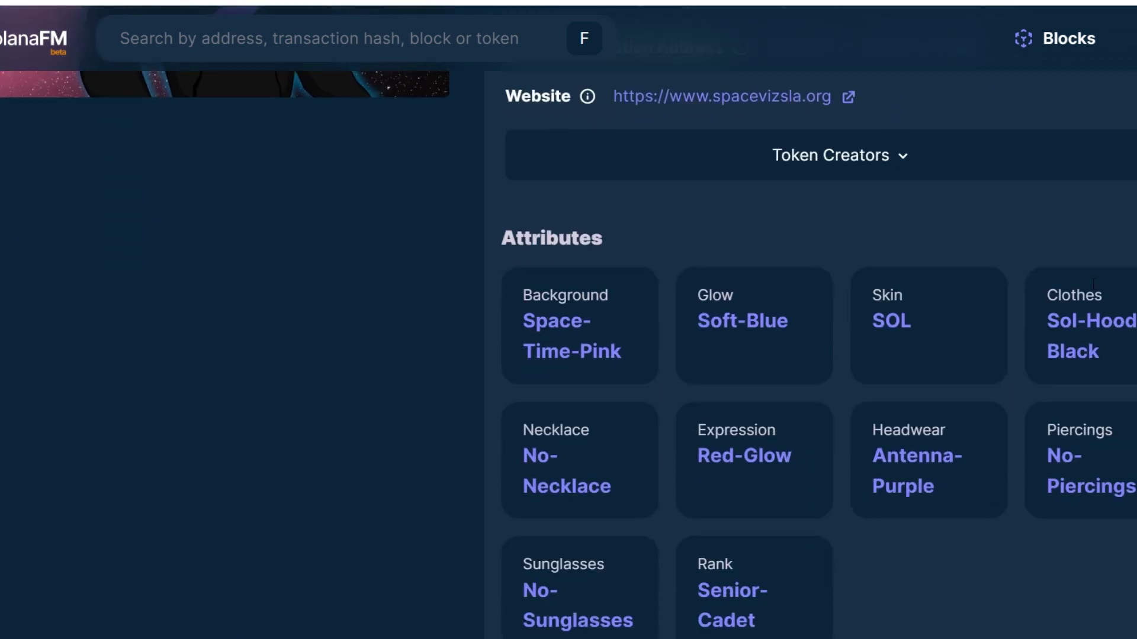
scroll(1023, 347, "down", 2)
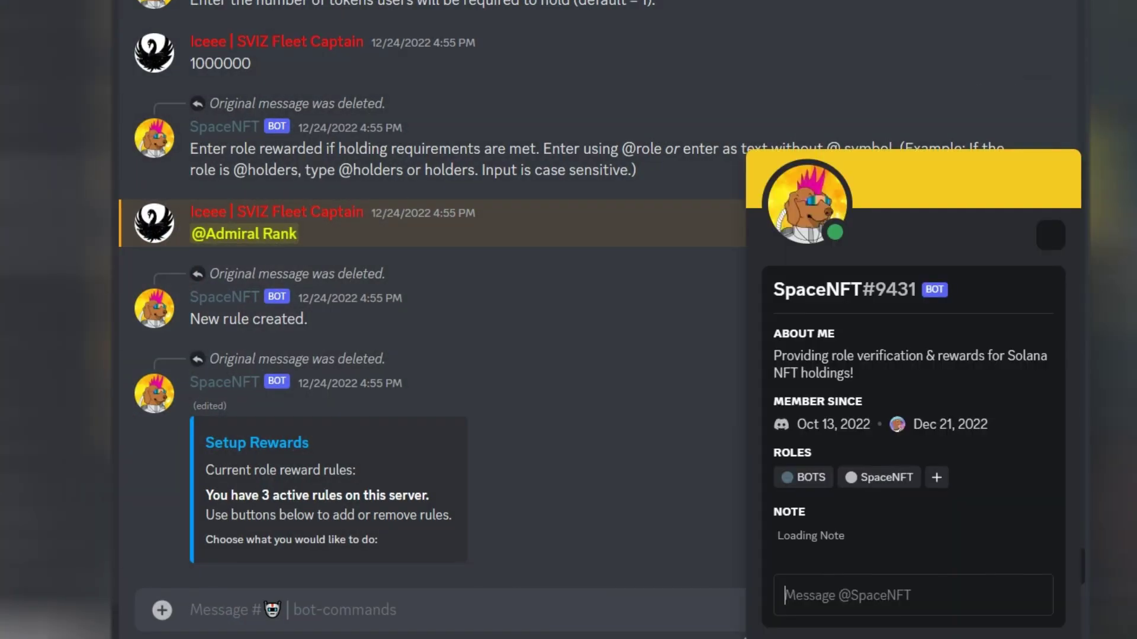
Dismiss the SpaceNFT profile card and run /setup_rewards in bot-commands.
left_click(589, 608)
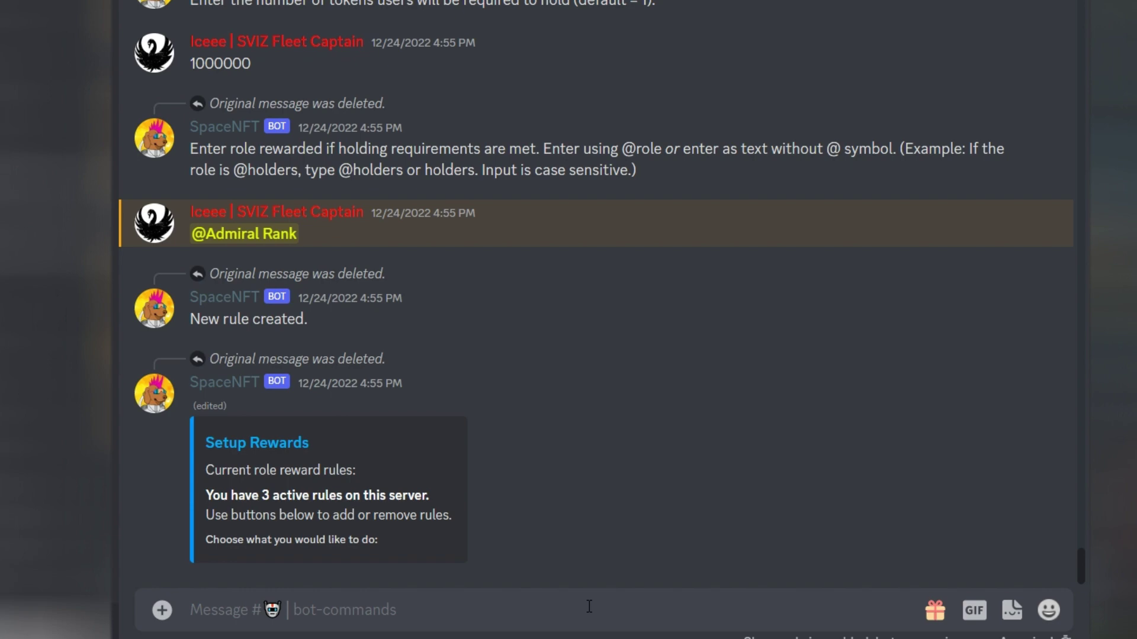
type("/set")
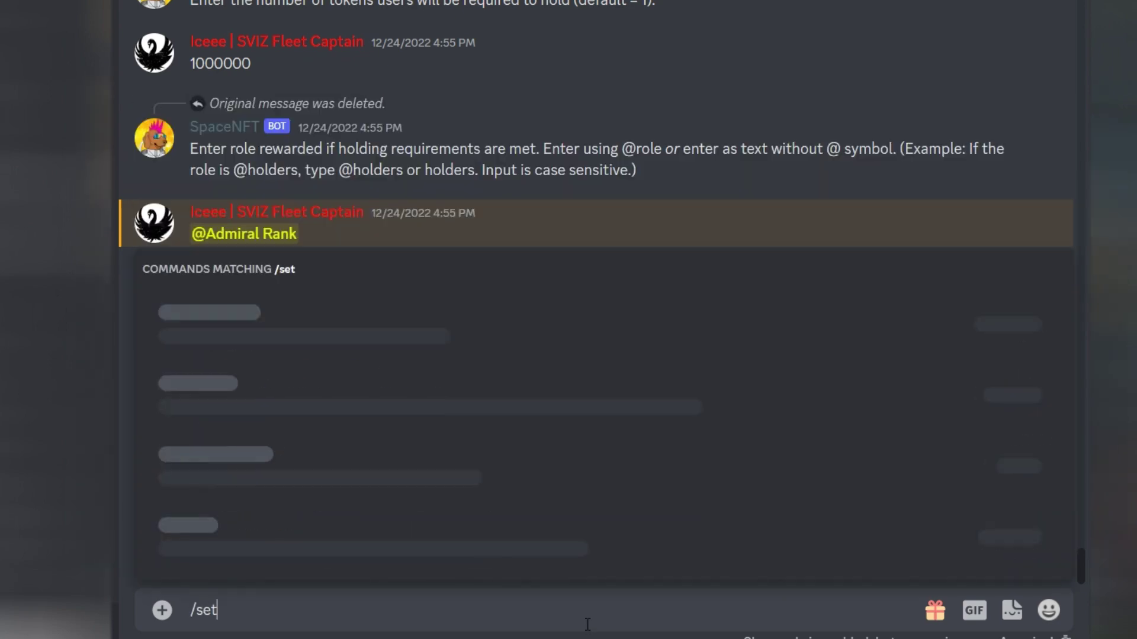
key("Return")
key("Return")
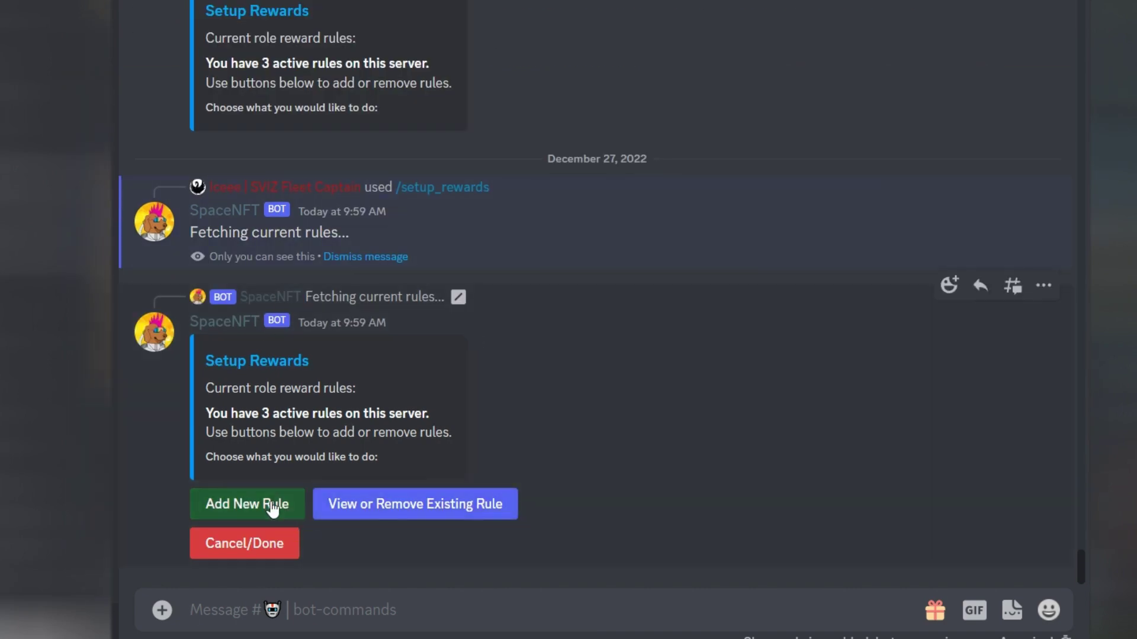
Add a new NFT rule verified by metadata attribute, allowing the role to be removed.
left_click(272, 507)
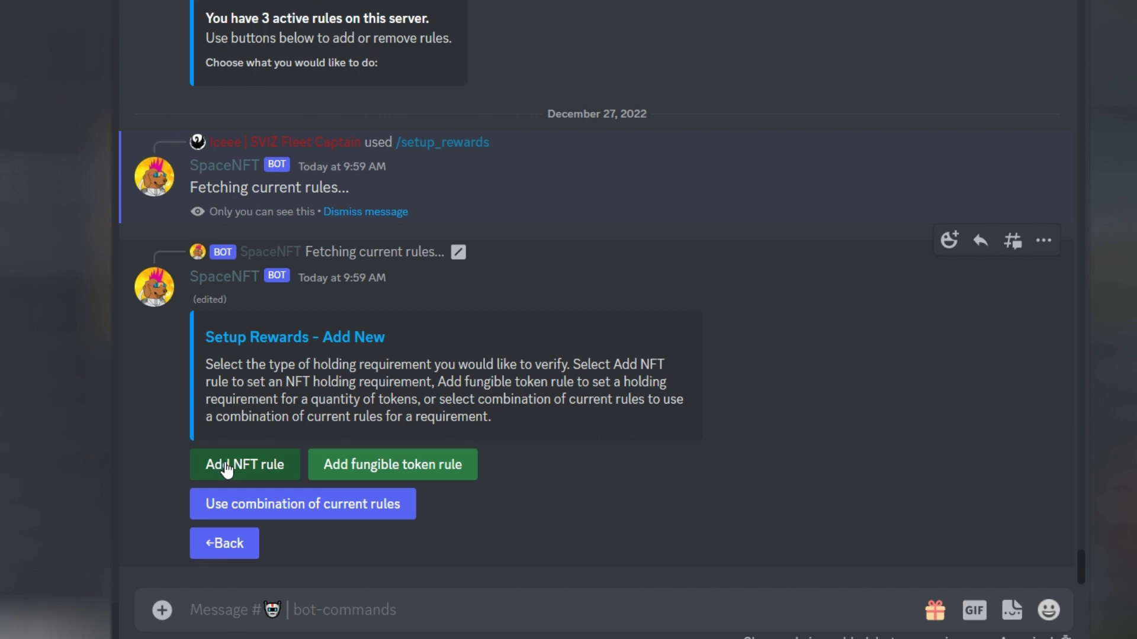
left_click(227, 468)
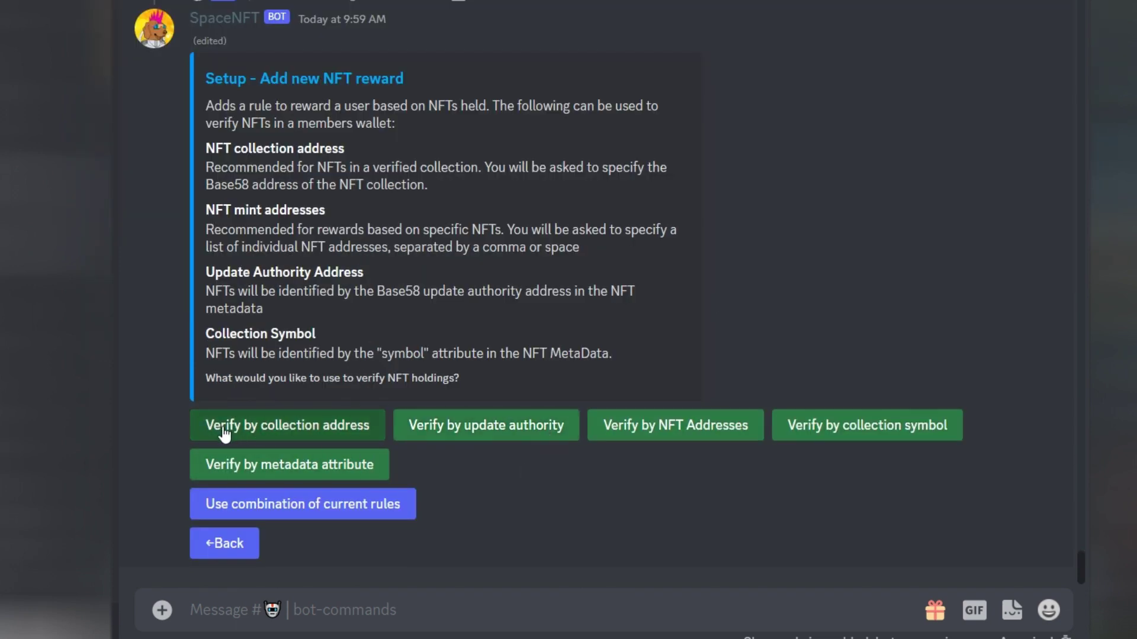
left_click(320, 473)
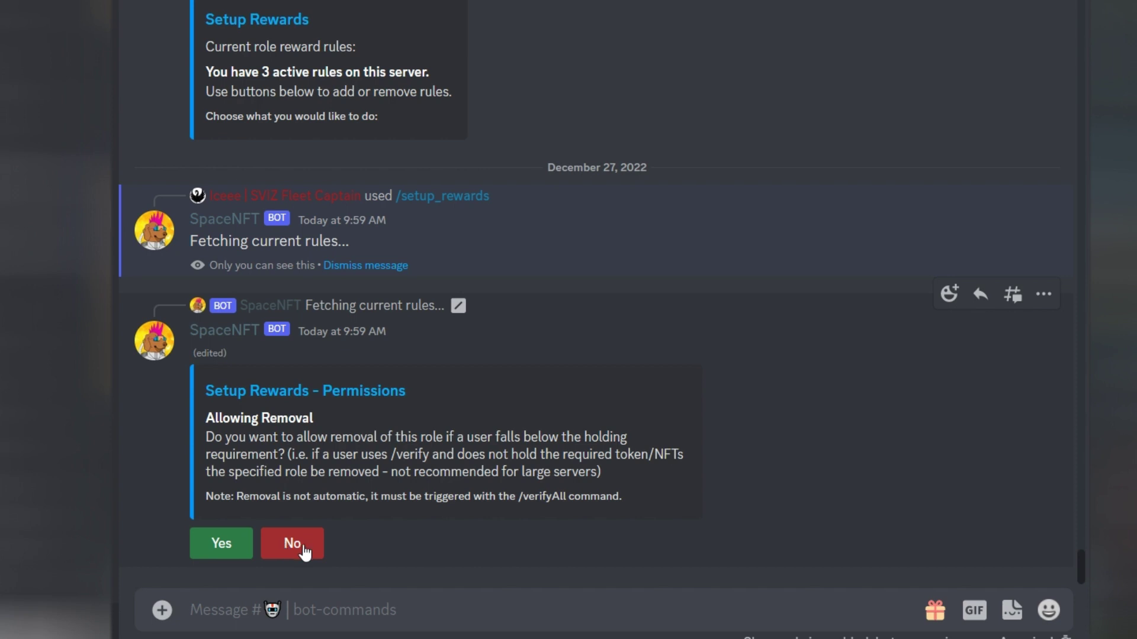
left_click(221, 543)
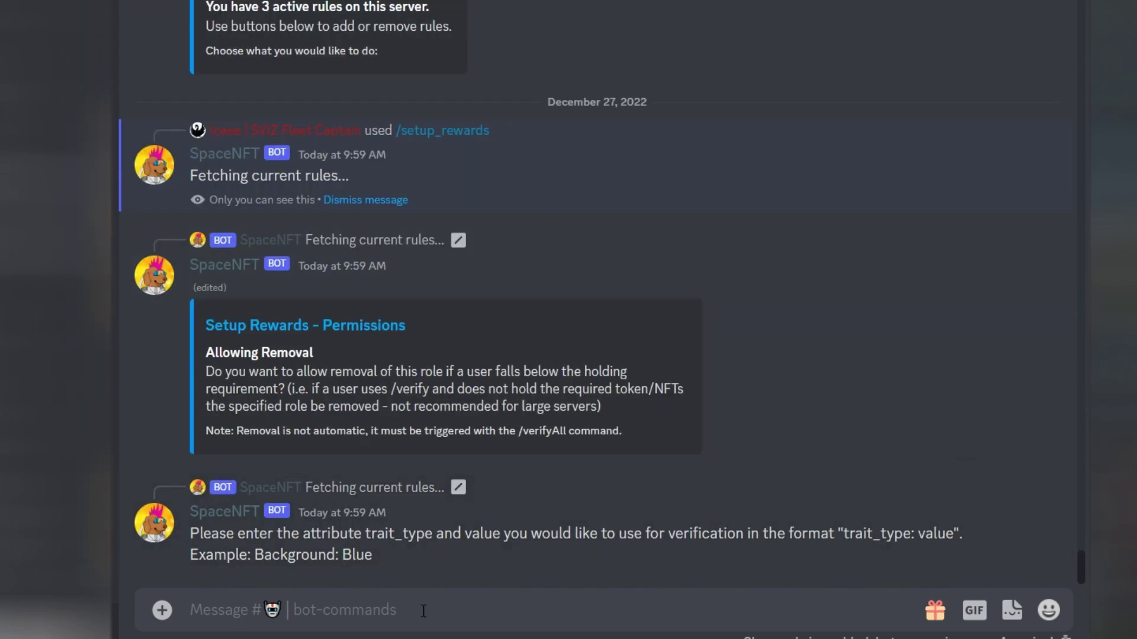
type("Rank: Senior-Cadet")
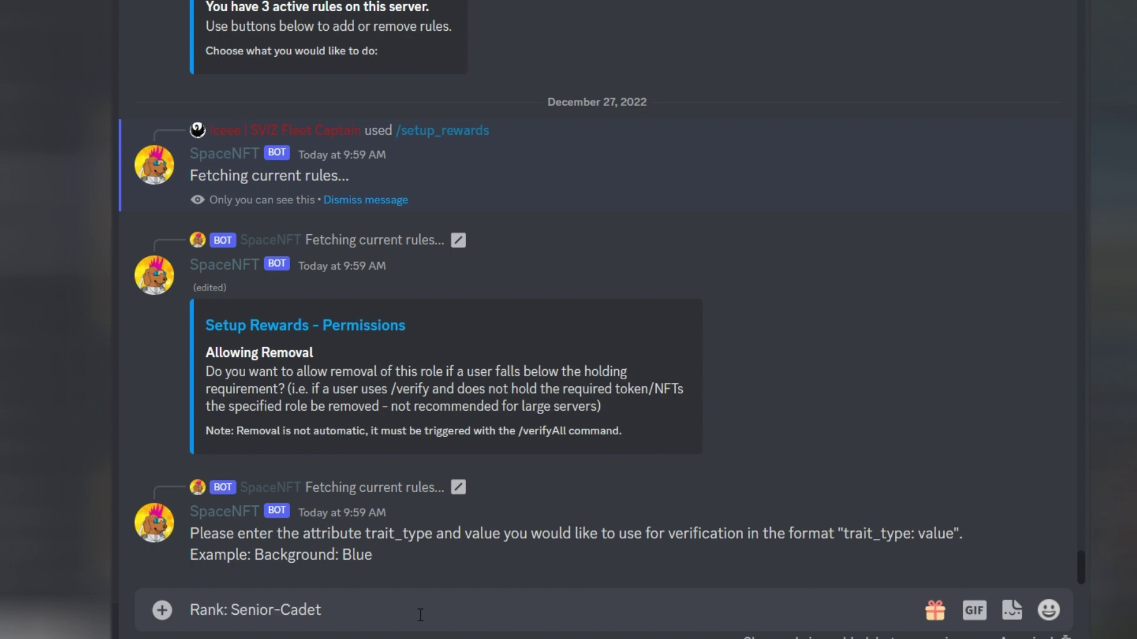
key("Return")
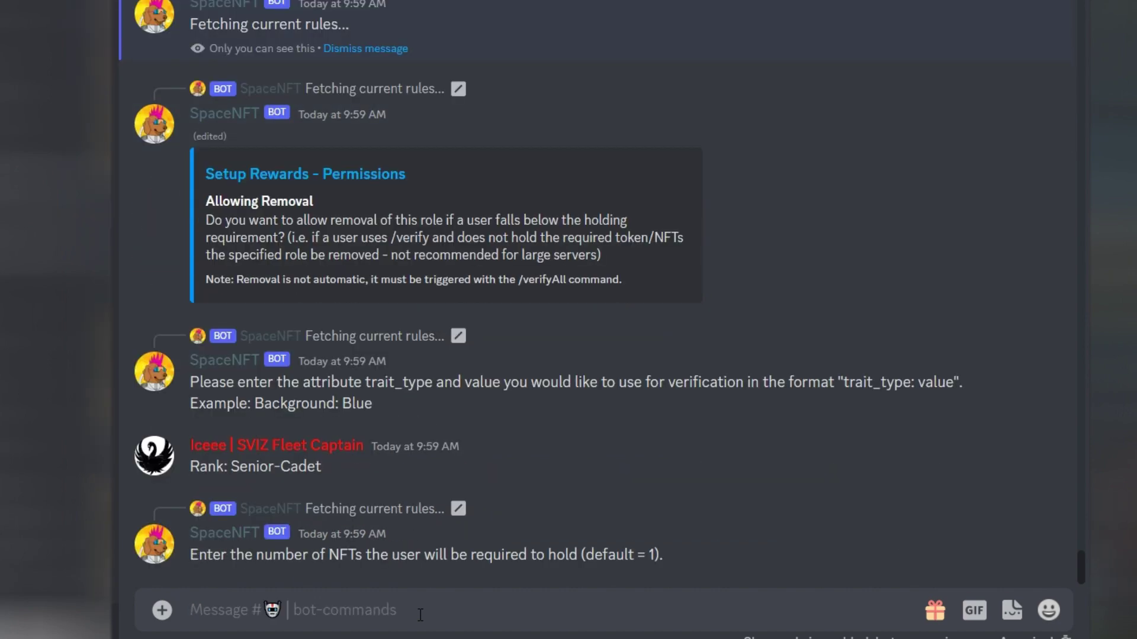
type("1")
key("Return")
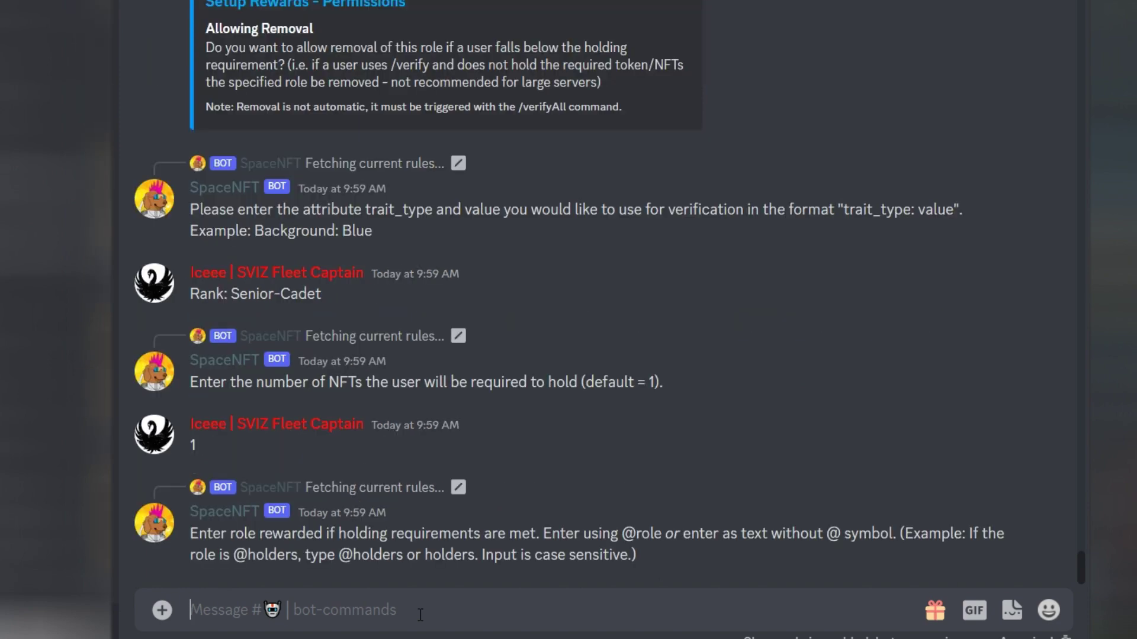
type("@seni")
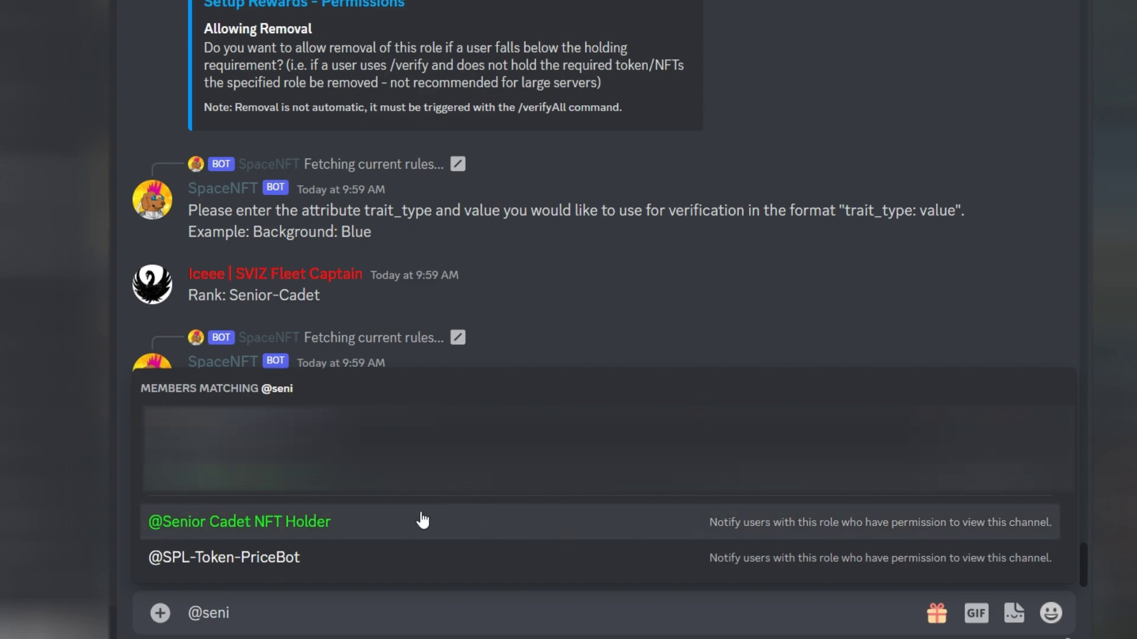
left_click(378, 524)
key("Return")
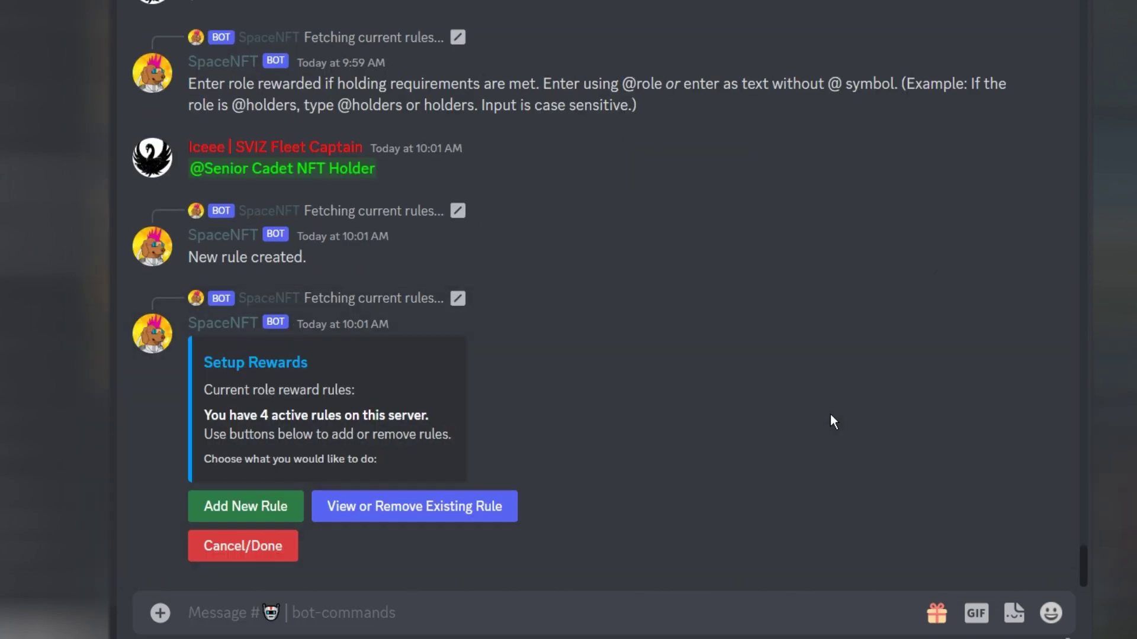
Page through the reward rules to rule #4 for Senior Cadet NFT Holder, then go back.
left_click(470, 508)
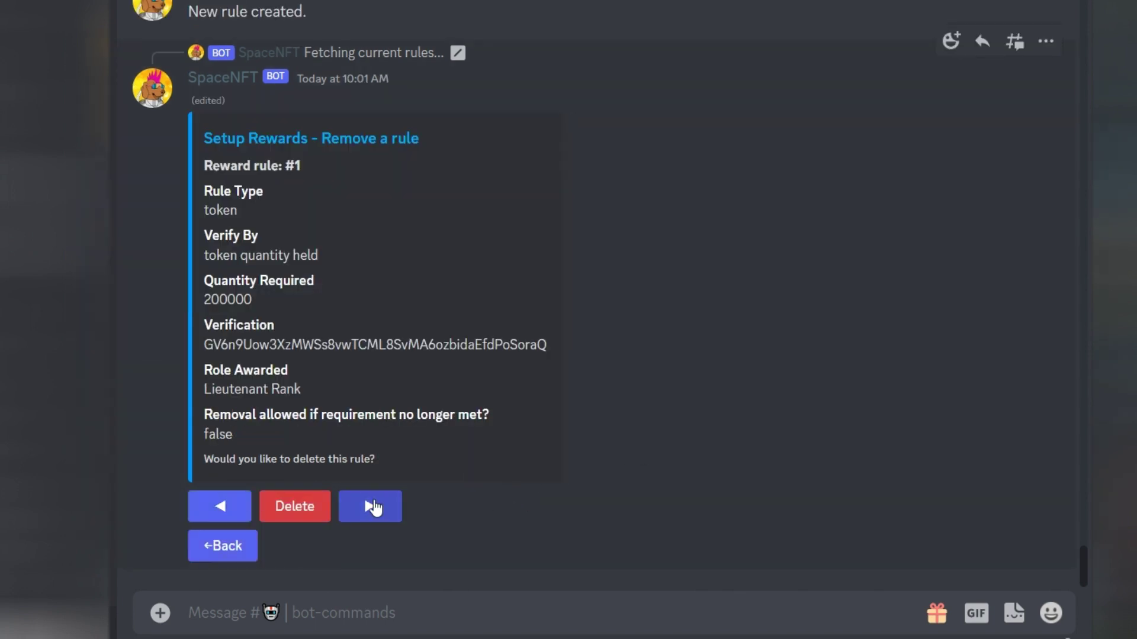
left_click(372, 507)
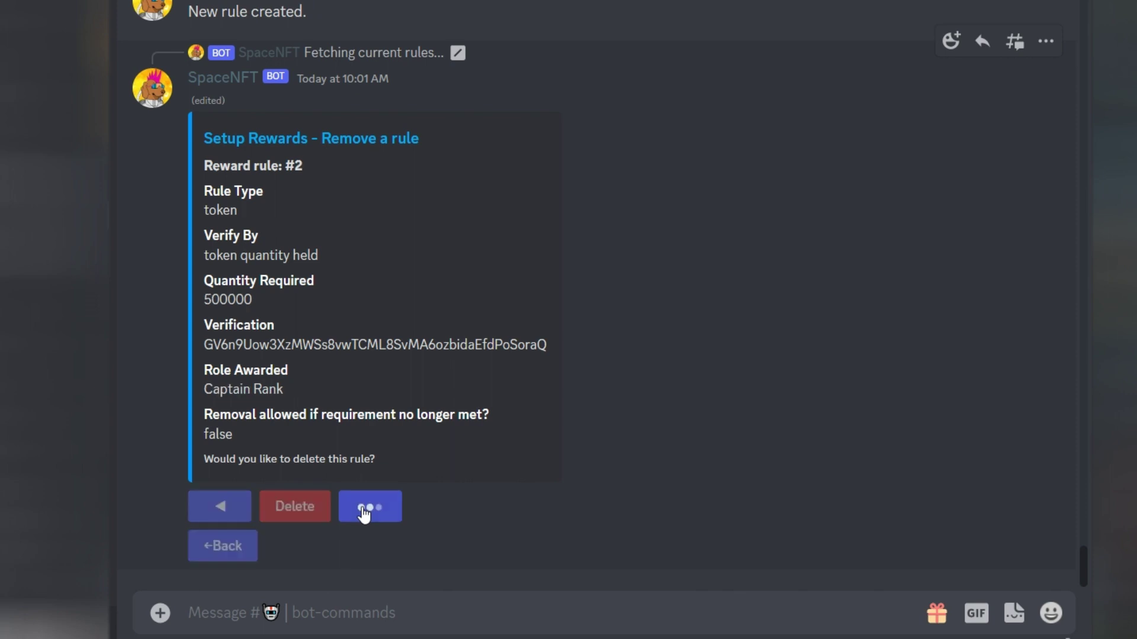
left_click(363, 509)
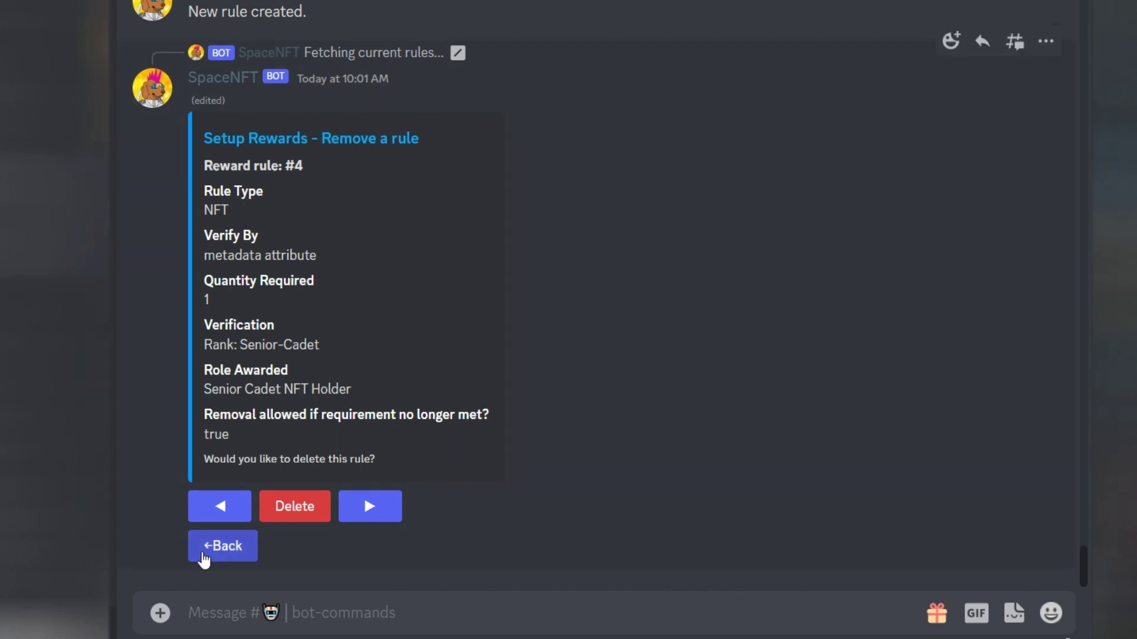
left_click(204, 556)
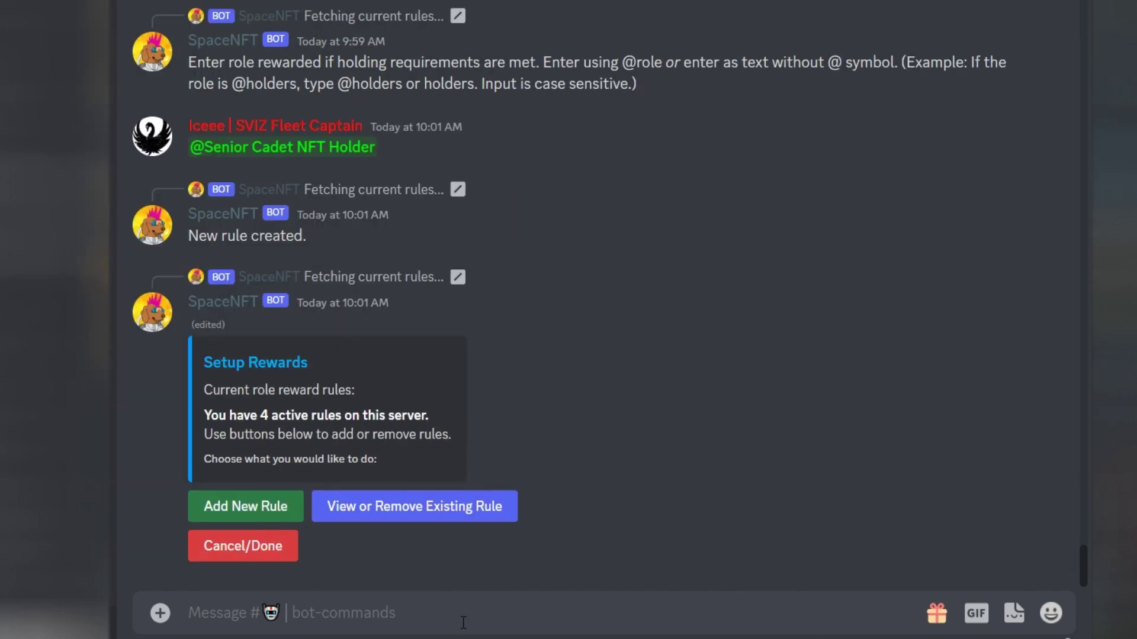
Run /show_rules and highlight the Rank: Senior-Cadet rule in the bot's list.
type("/show")
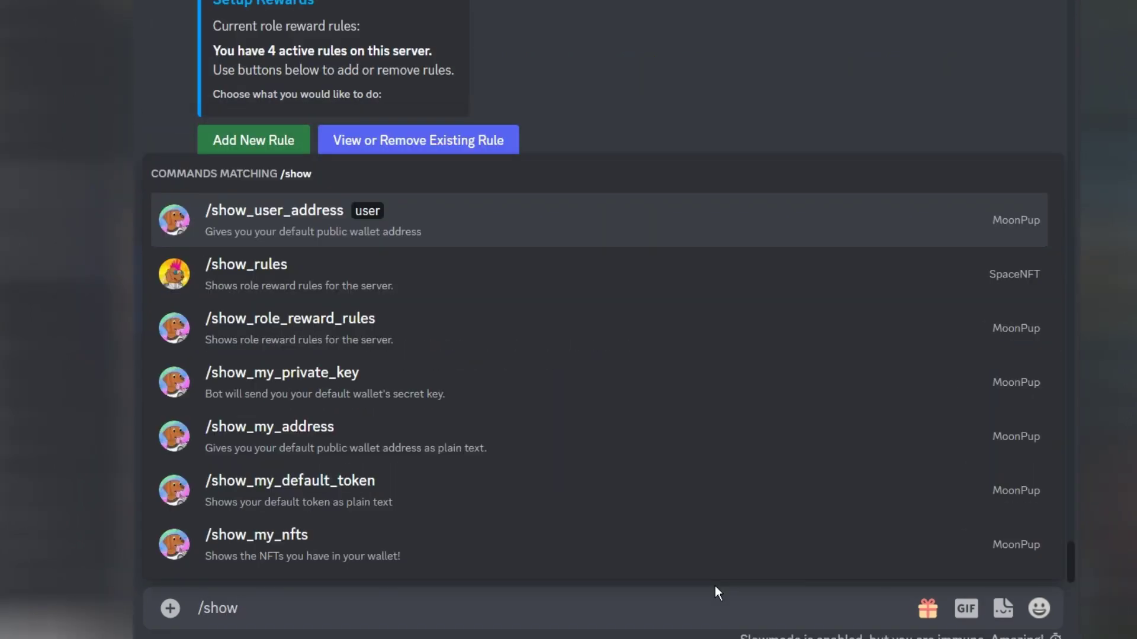
key("Down")
key("Return")
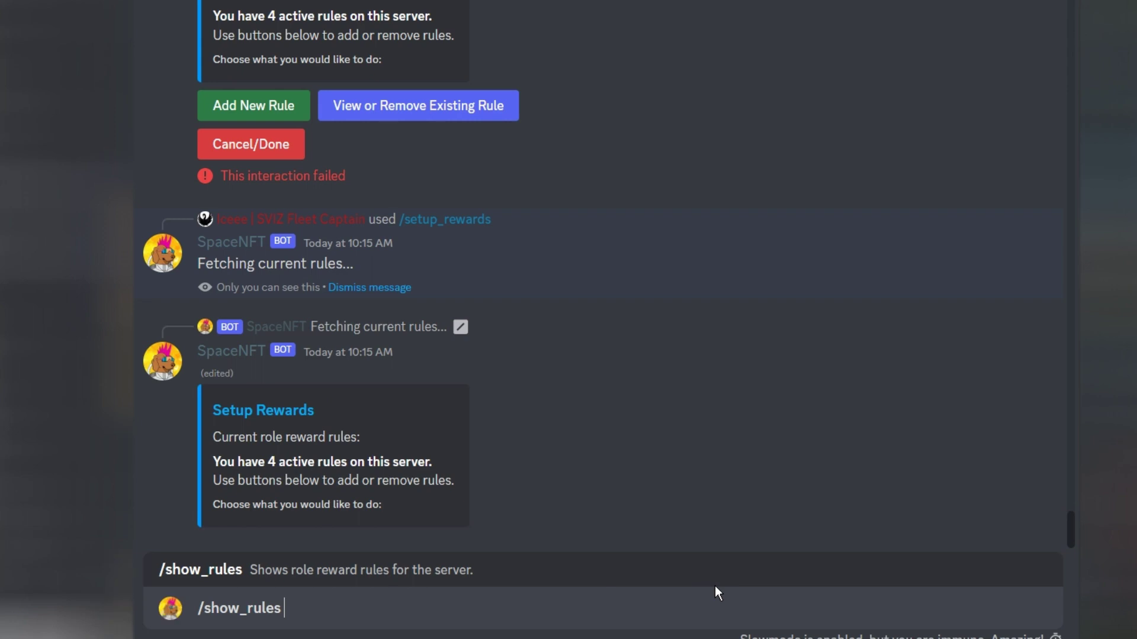
key("Return")
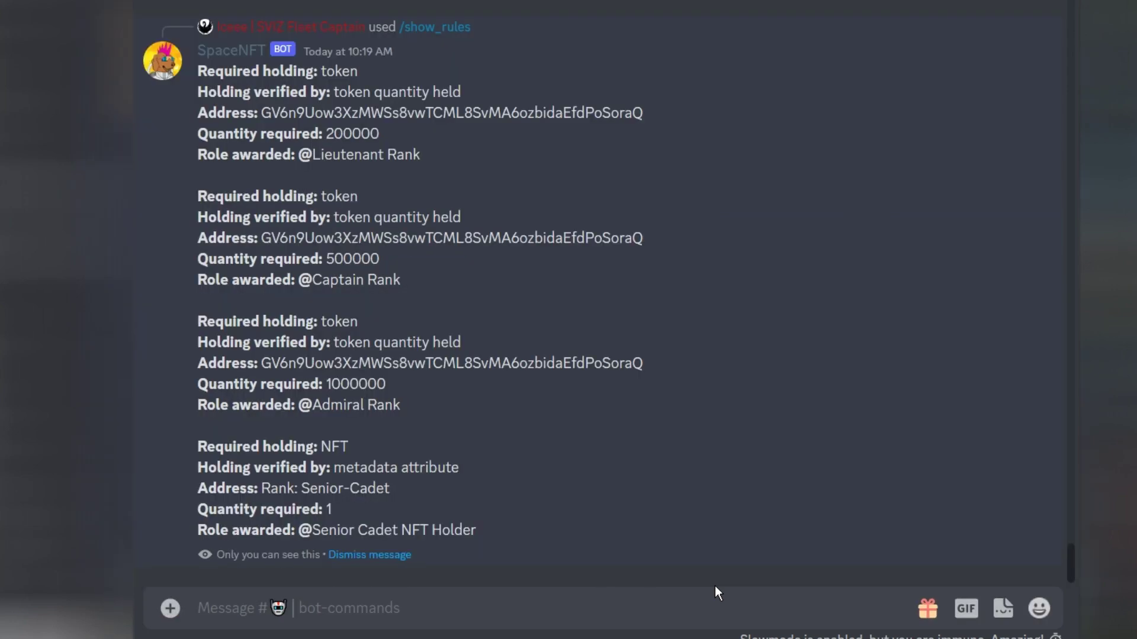
mouse_move(198, 447)
left_mouse_down()
mouse_move(432, 468)
mouse_move(507, 514)
mouse_move(504, 524)
left_mouse_up()
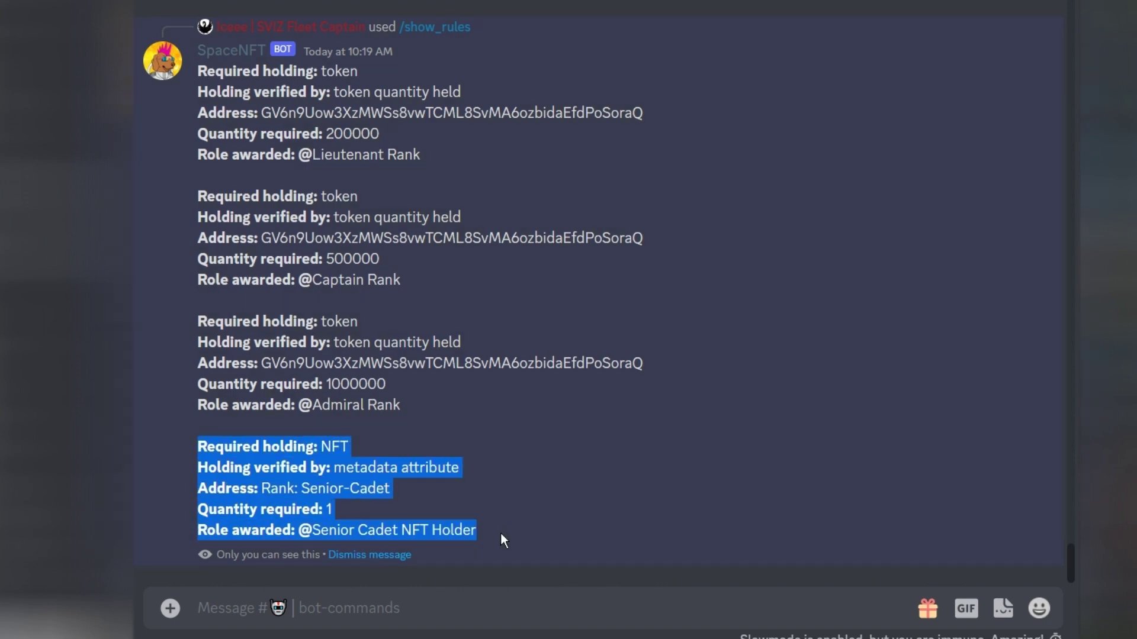
left_click(501, 534)
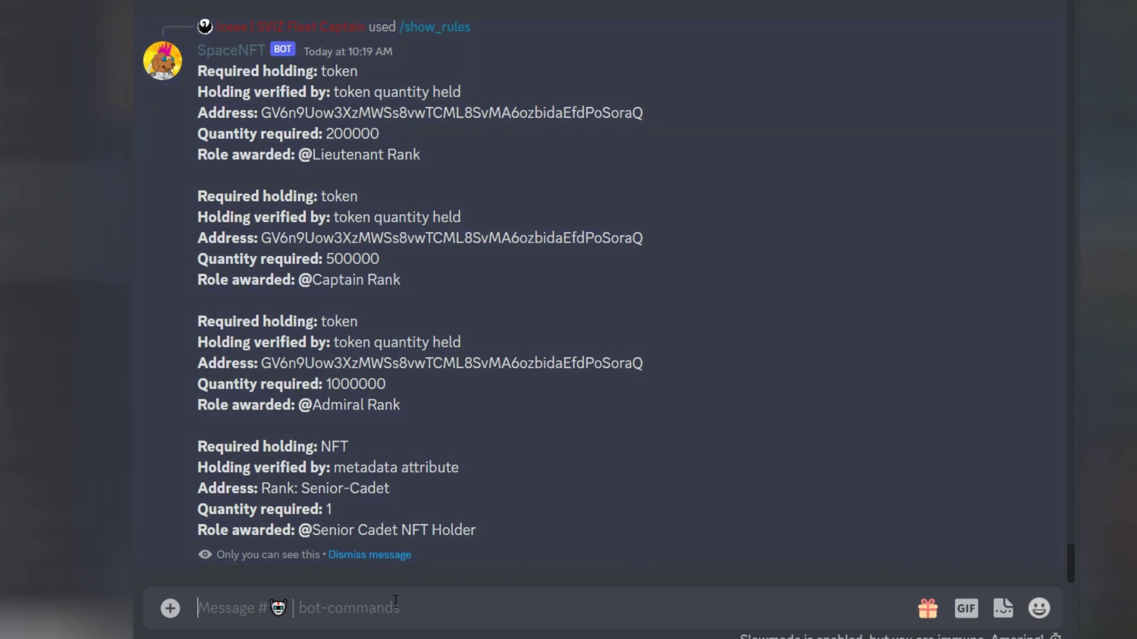
Run /verify and highlight the currently linked wallet in the bot's reply.
type("/verify")
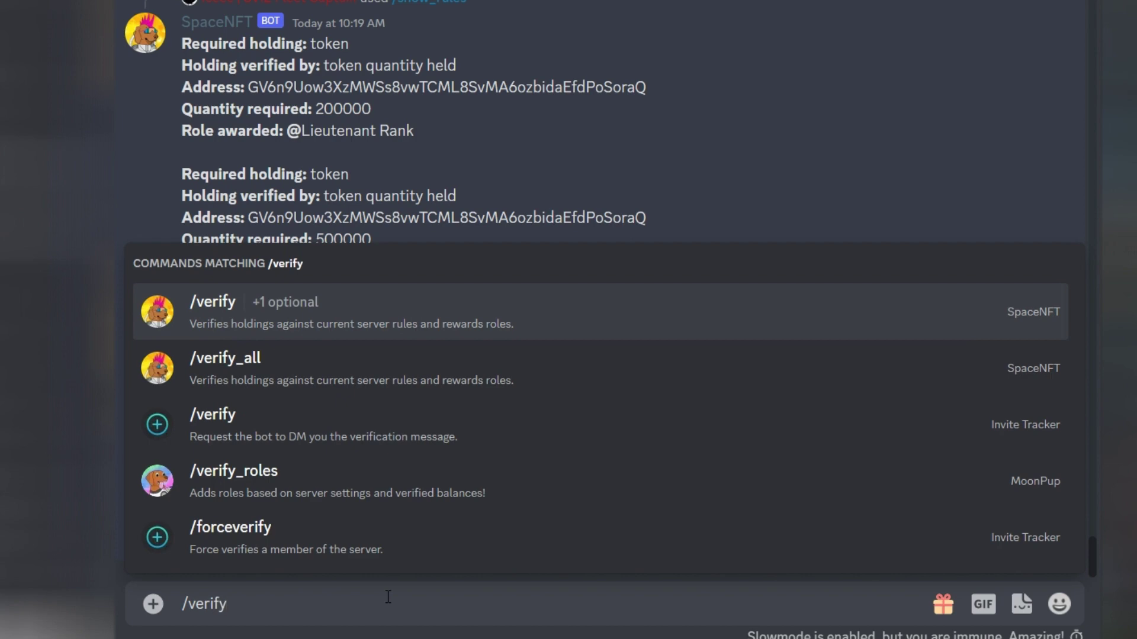
key("Return")
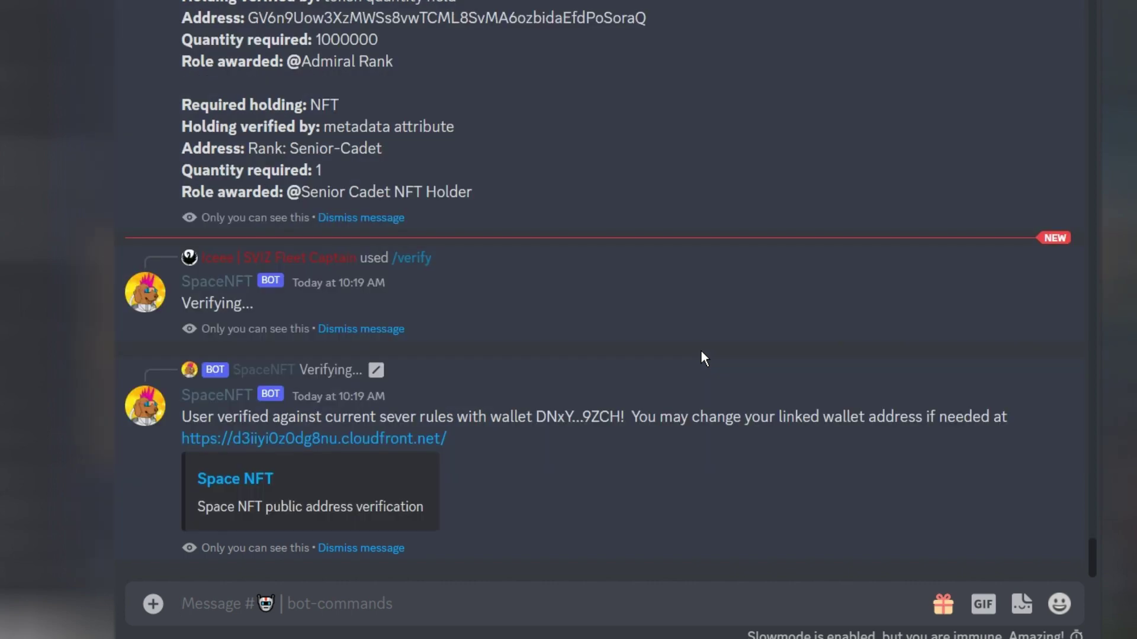
mouse_move(536, 418)
left_mouse_down()
mouse_move(632, 418)
mouse_move(620, 418)
left_mouse_up()
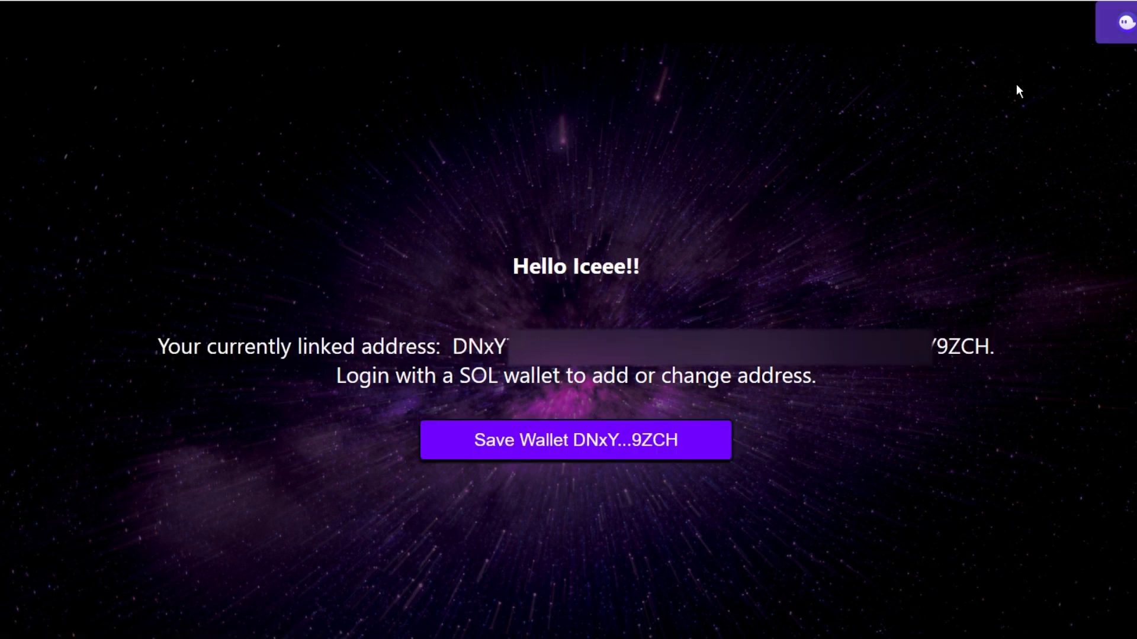
Connect the Phantom wallet and save it as the new linked SOL address.
left_click(1116, 22)
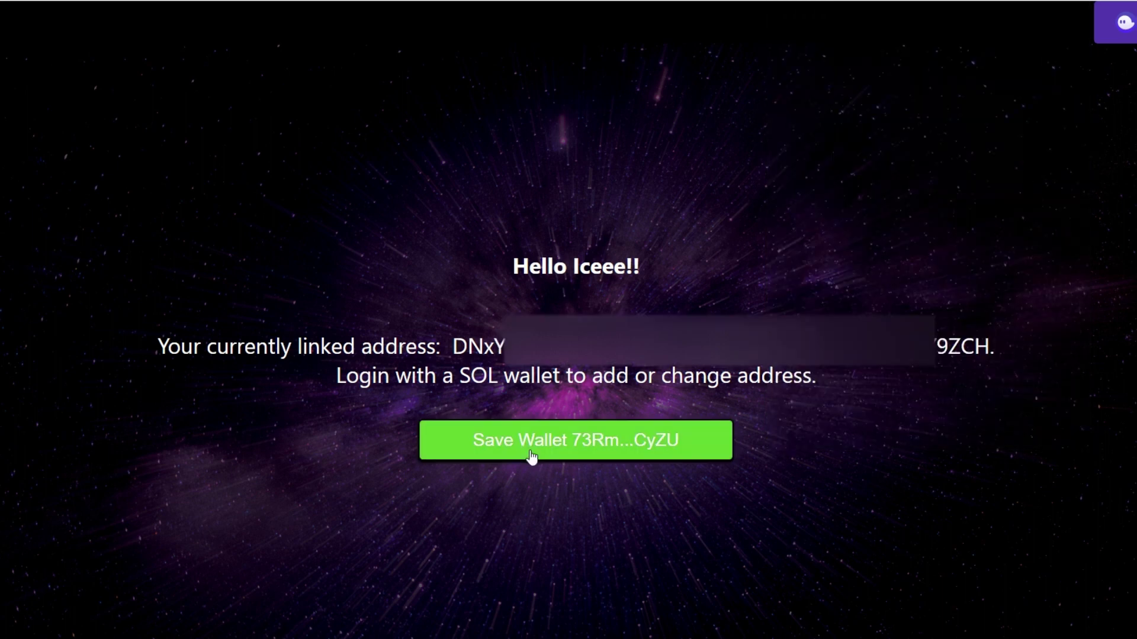
left_click(534, 457)
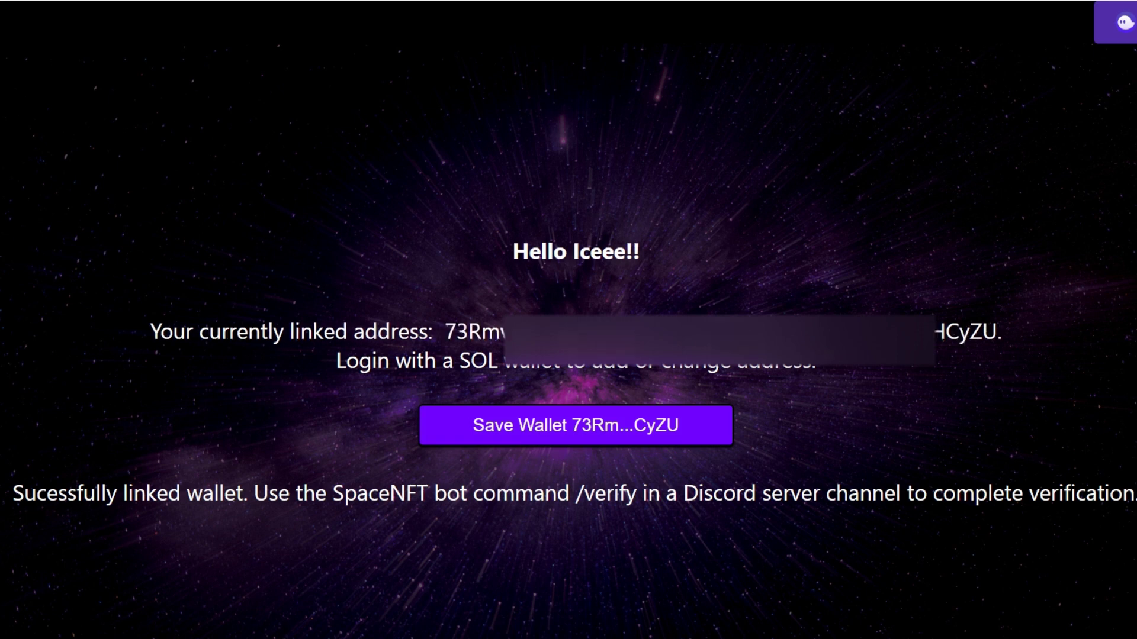
left_click_drag(450, 332, 986, 332)
left_click(985, 331)
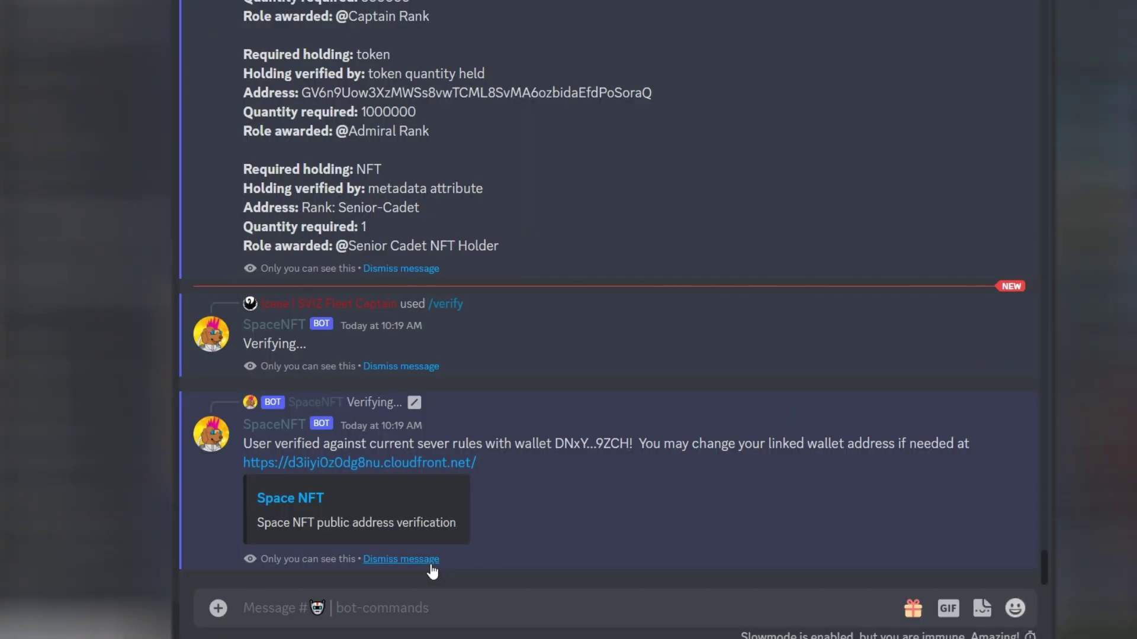
Re-run /verify with the new wallet and confirm the profile shows Senior Cadet NFT Holder.
left_click(401, 603)
type("/verify")
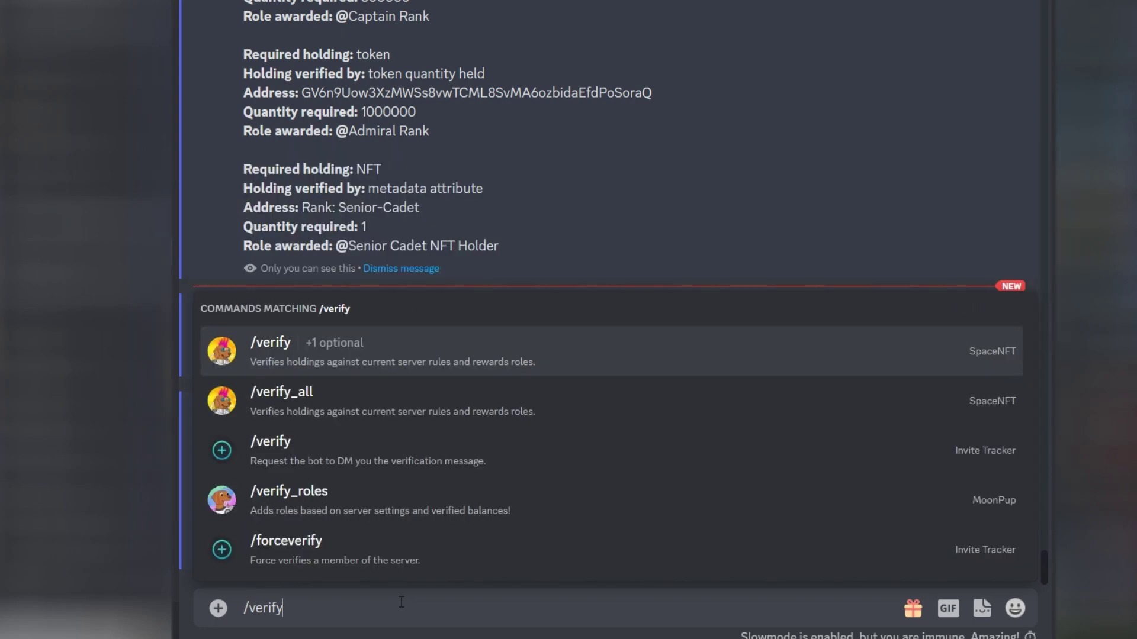
key("Return")
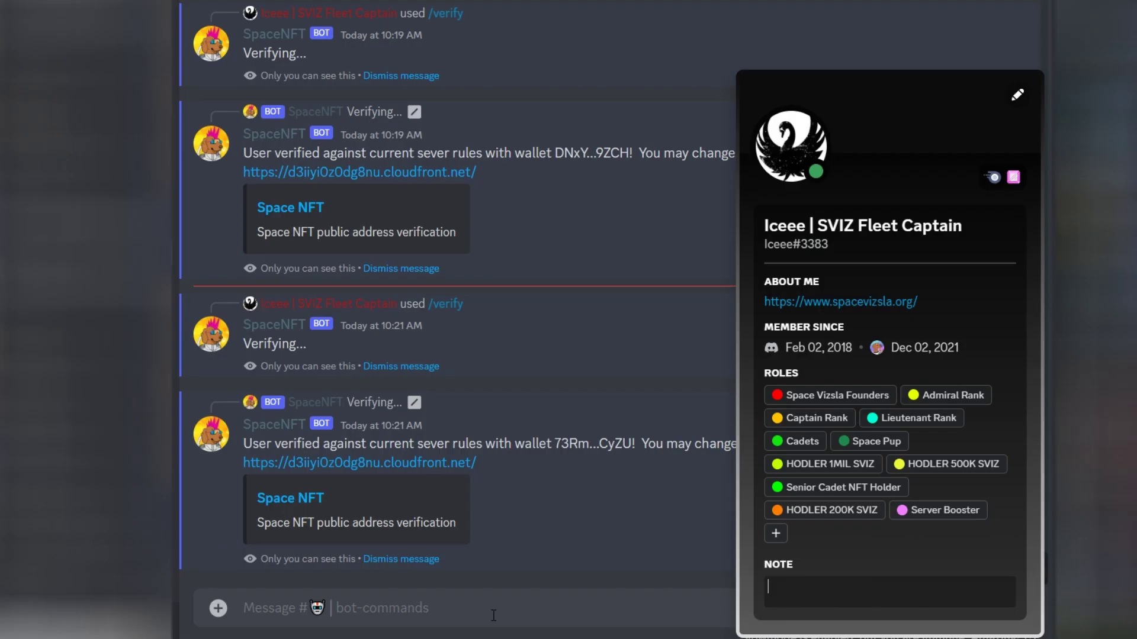
left_click(493, 616)
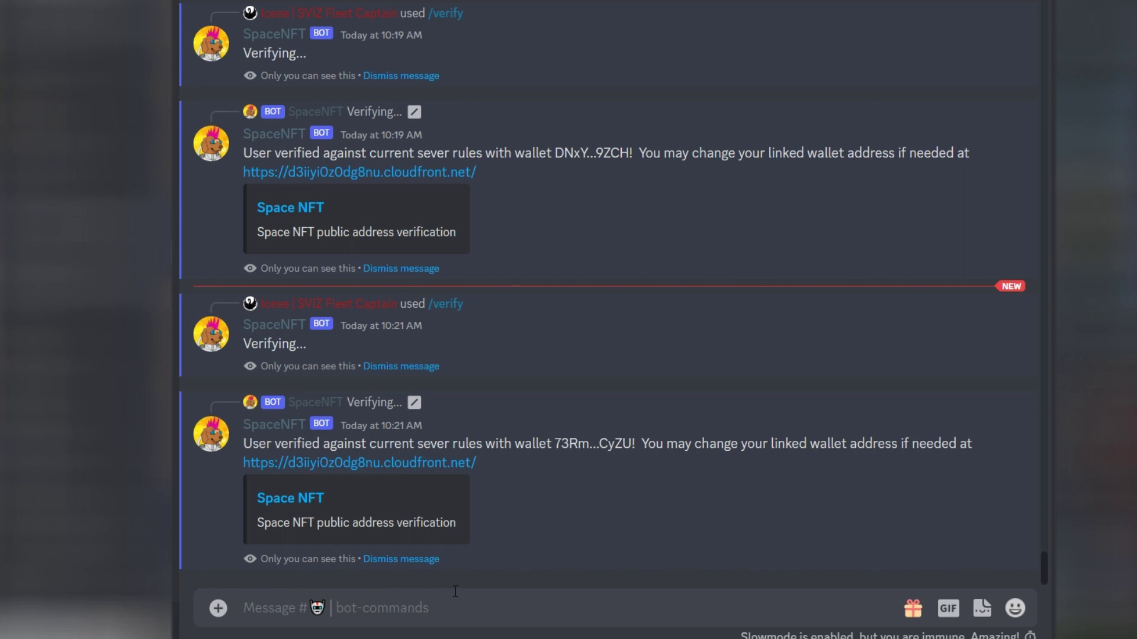